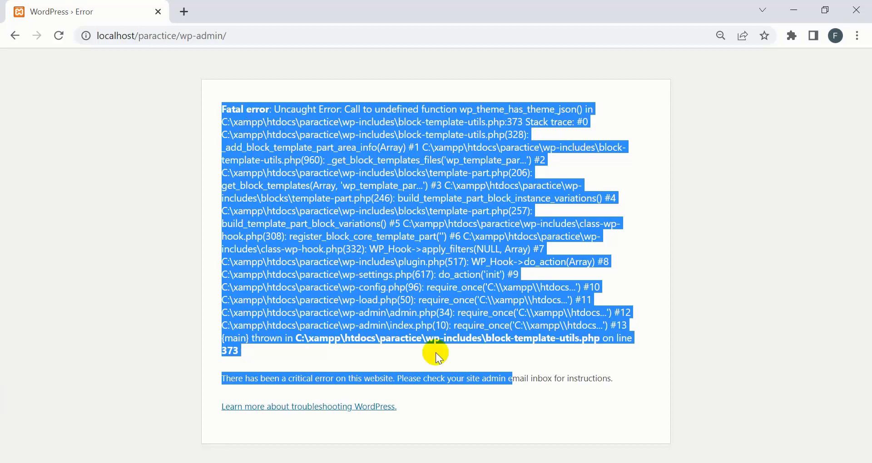
Switch from Chrome's error page to the 'wordpress new version' folder in File Explorer
click(519, 461)
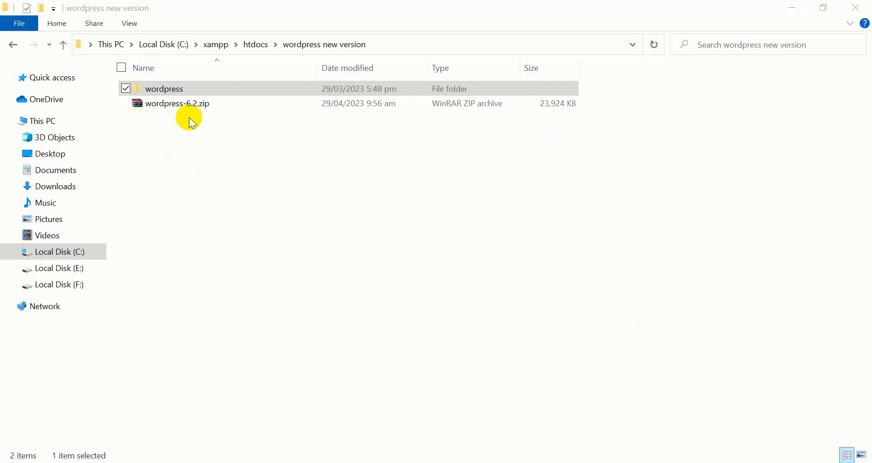
Copy block-template-utils.php from the new version's wordpress > wp-includes folder
double_click(237, 88)
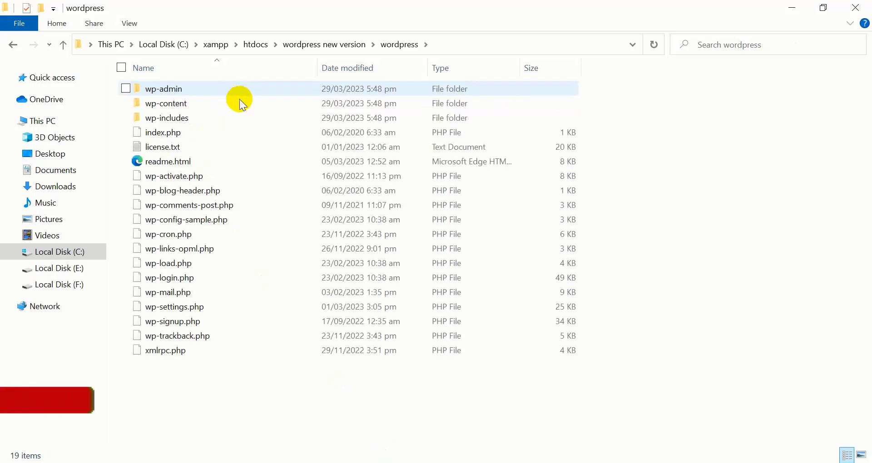
double_click(216, 117)
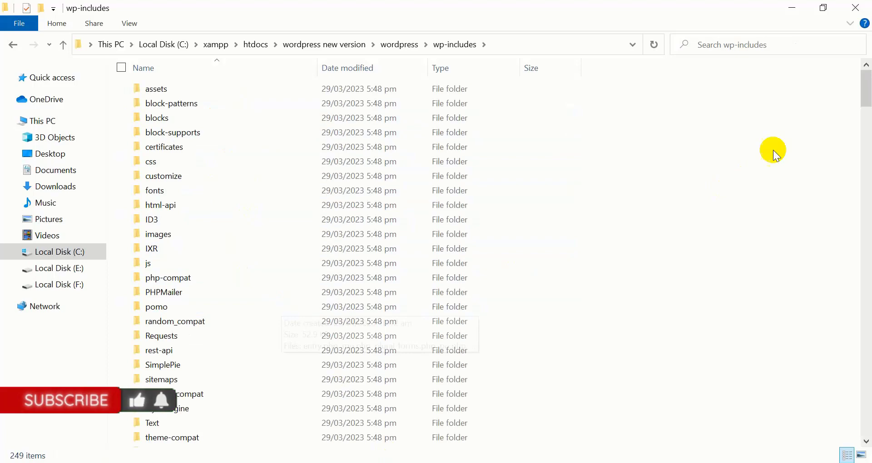
drag(866, 96, 866, 122)
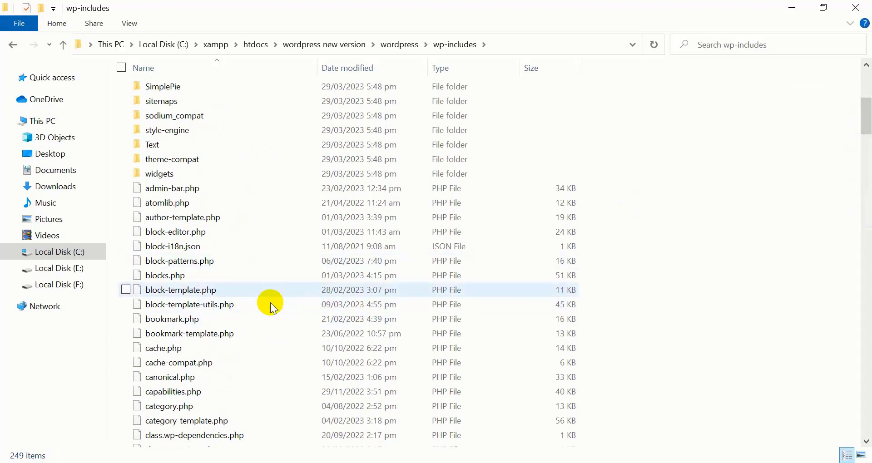
click(249, 304)
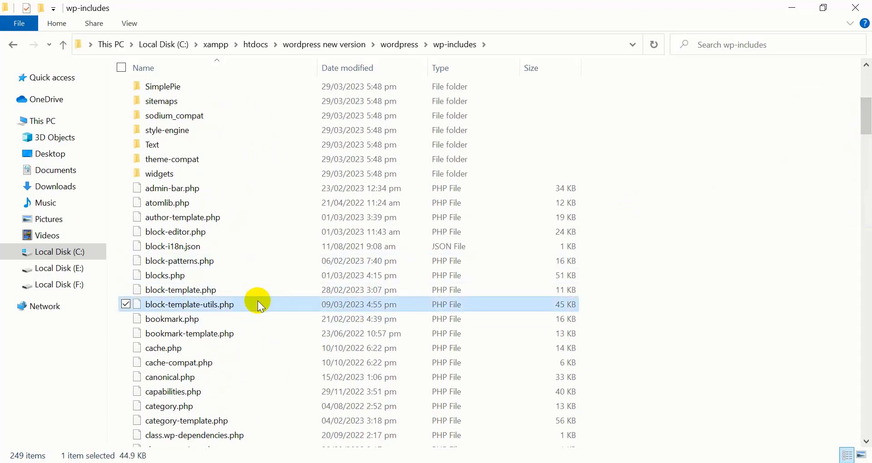
right_click(262, 308)
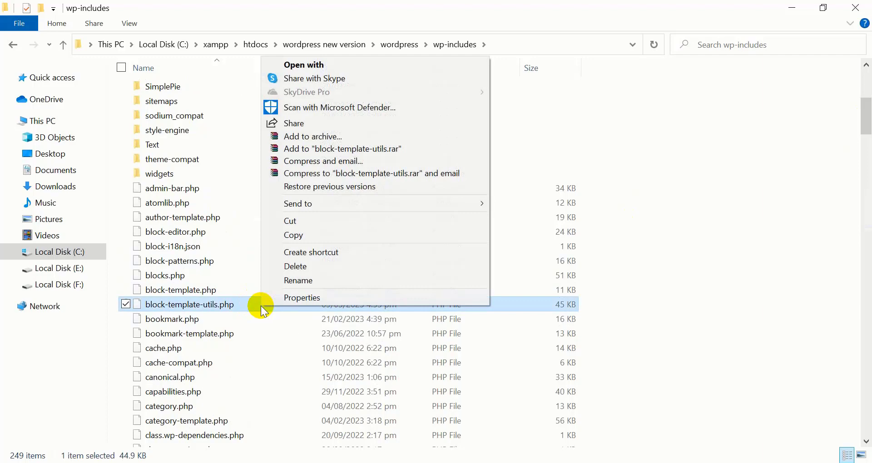
click(305, 235)
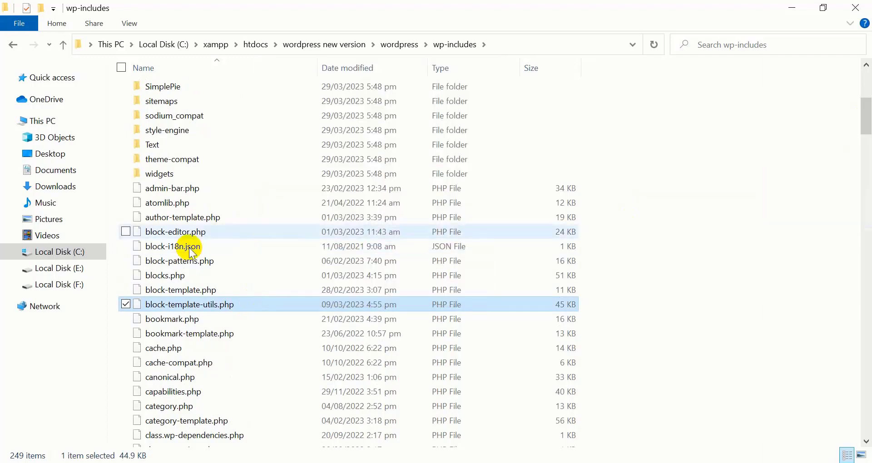
Paste block-template-utils.php into htdocs > paractice > wp-includes, replacing the old file
click(64, 45)
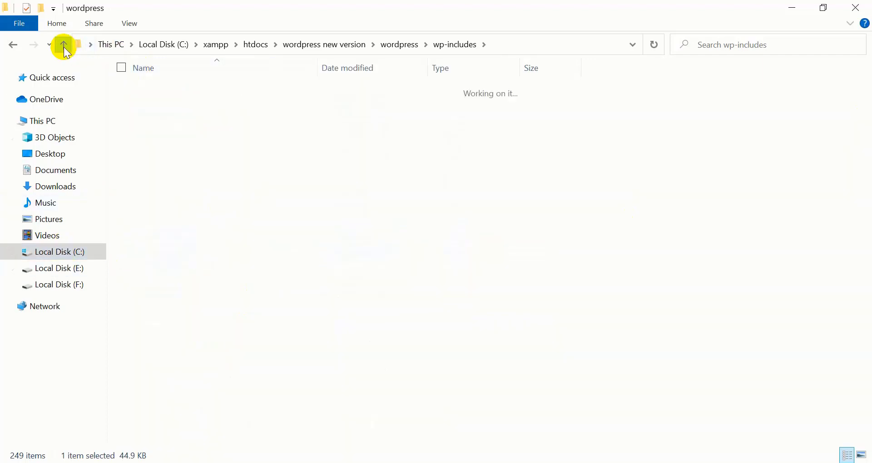
click(64, 45)
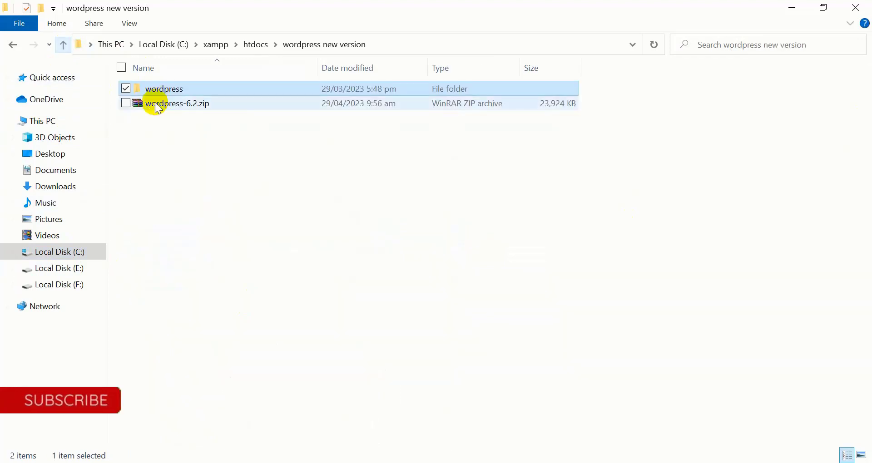
click(63, 46)
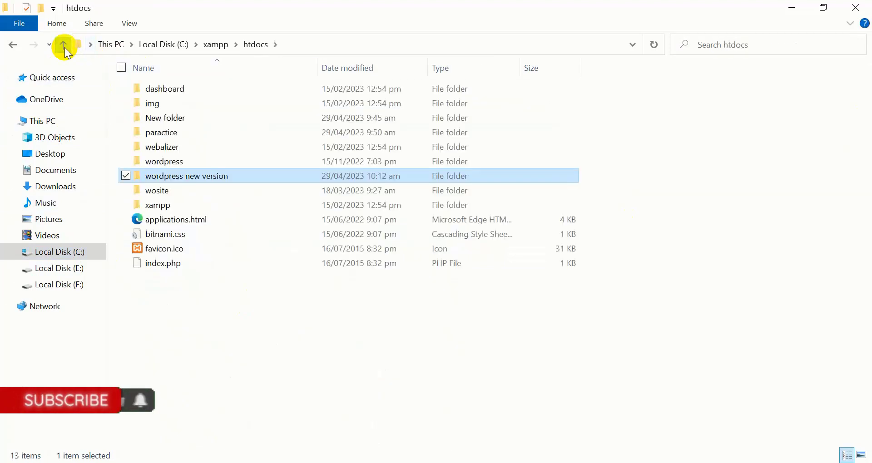
double_click(175, 131)
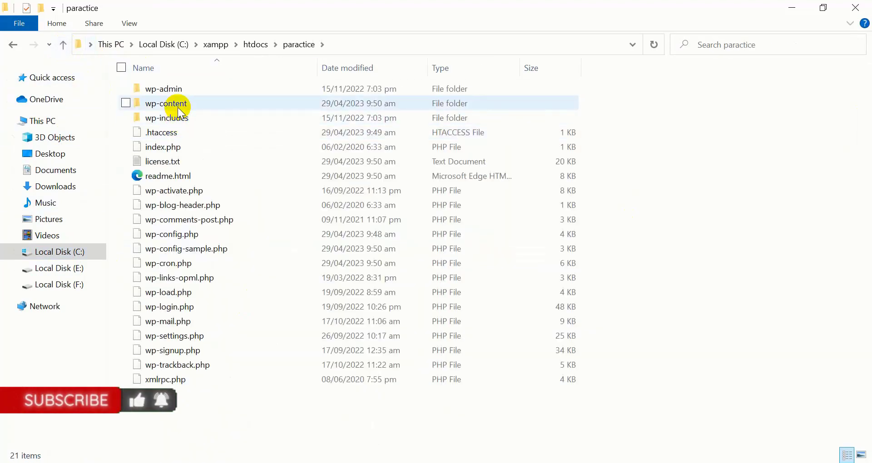
double_click(178, 119)
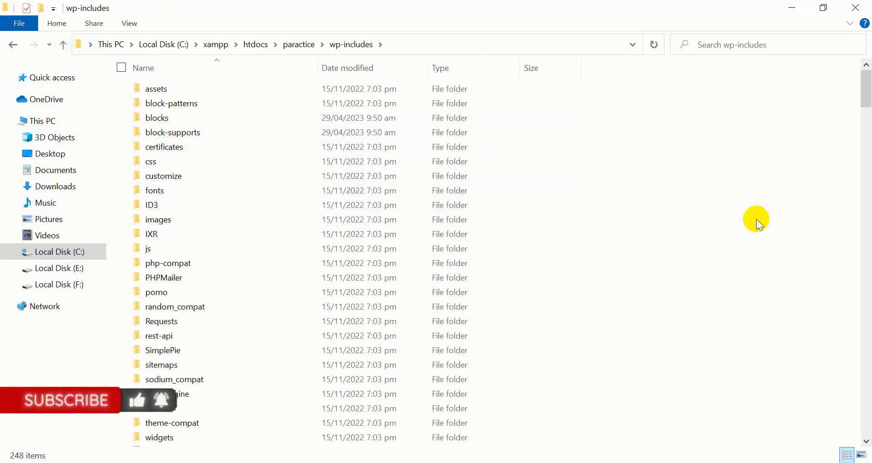
drag(865, 93, 863, 116)
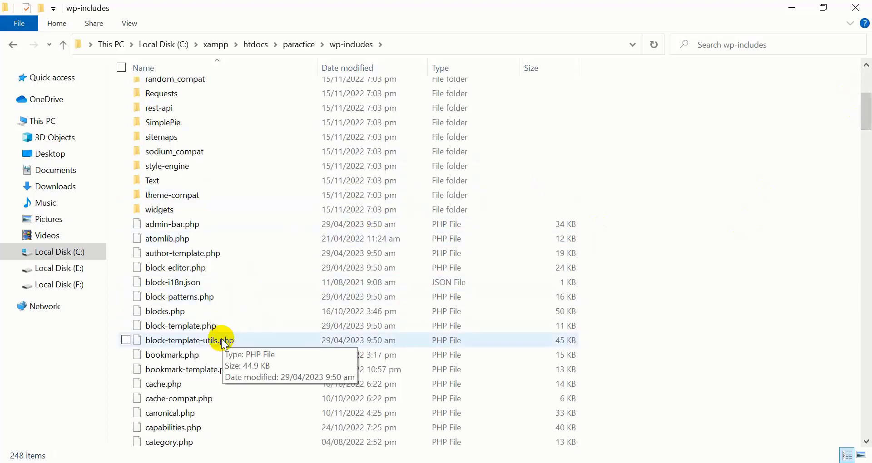
right_click(651, 193)
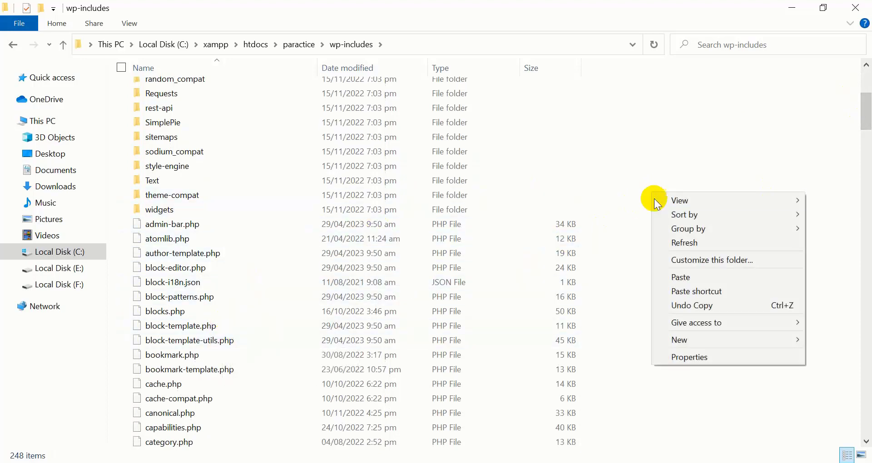
click(684, 277)
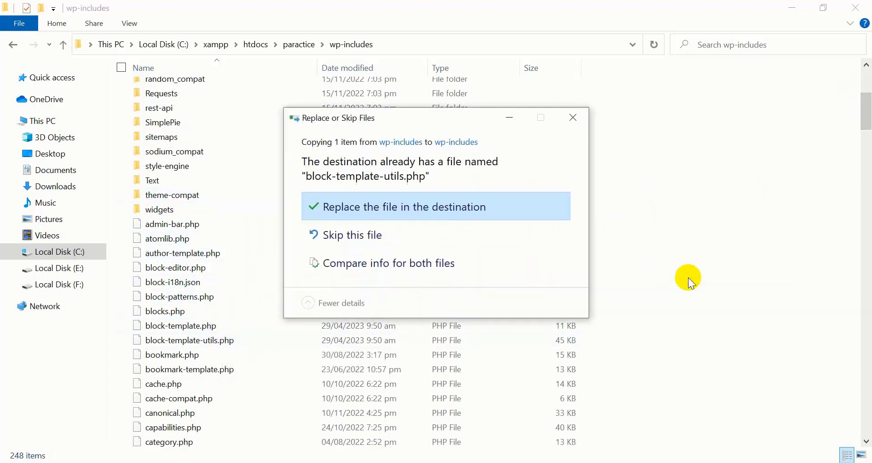
click(393, 208)
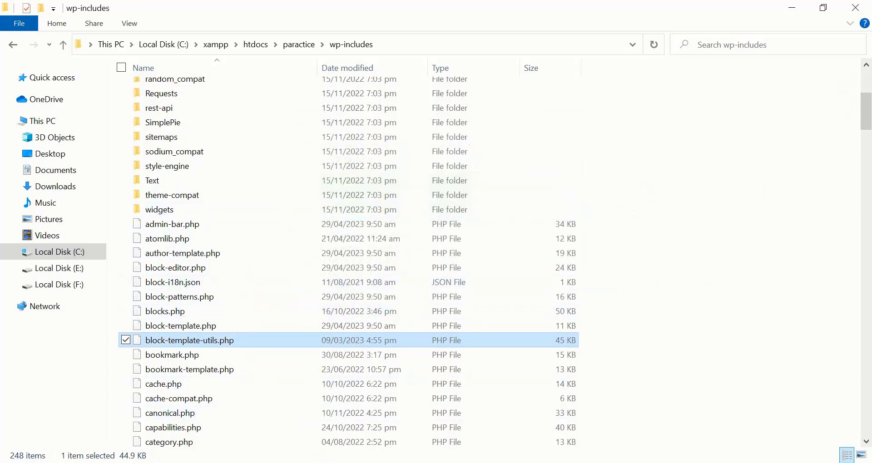
mouse_move(383, 461)
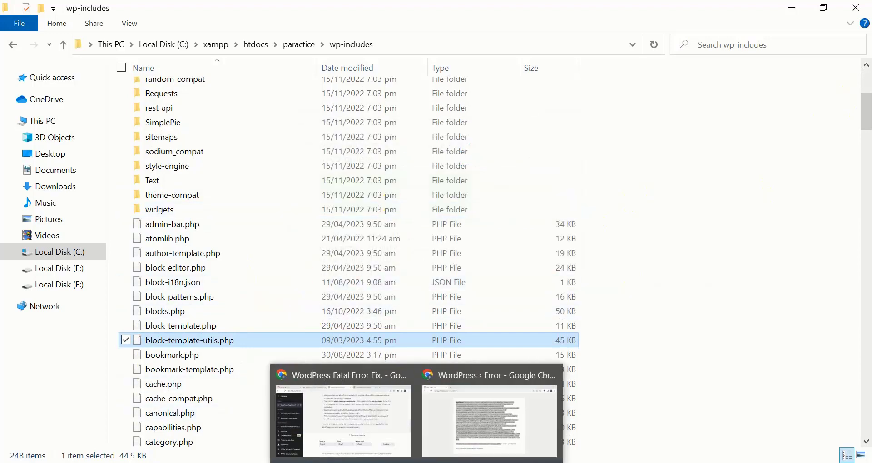
Reload the WordPress error page to test the fix, then return to the htdocs folder
click(495, 400)
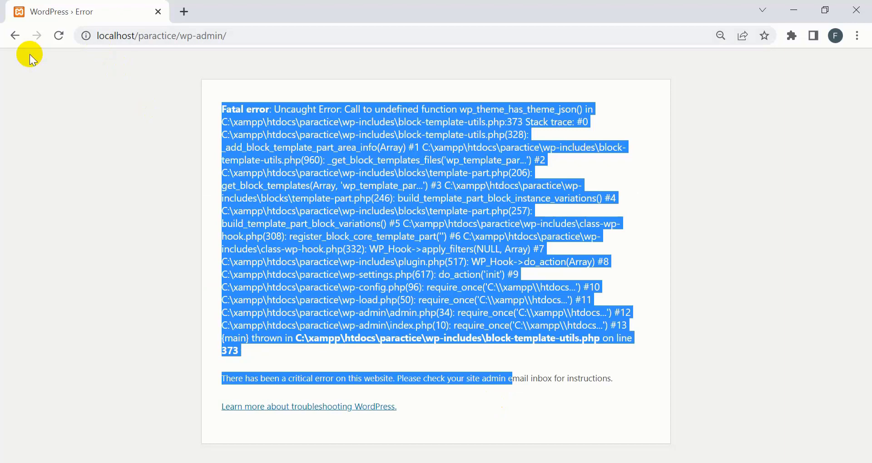
triple_click(233, 220)
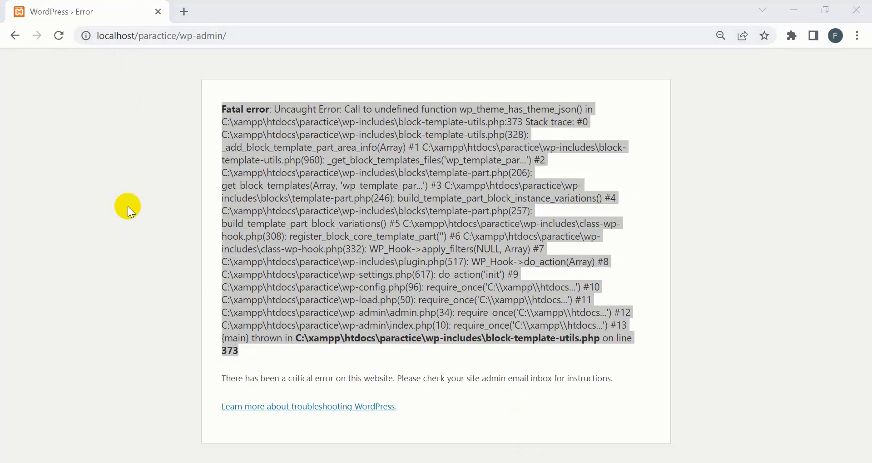
click(59, 35)
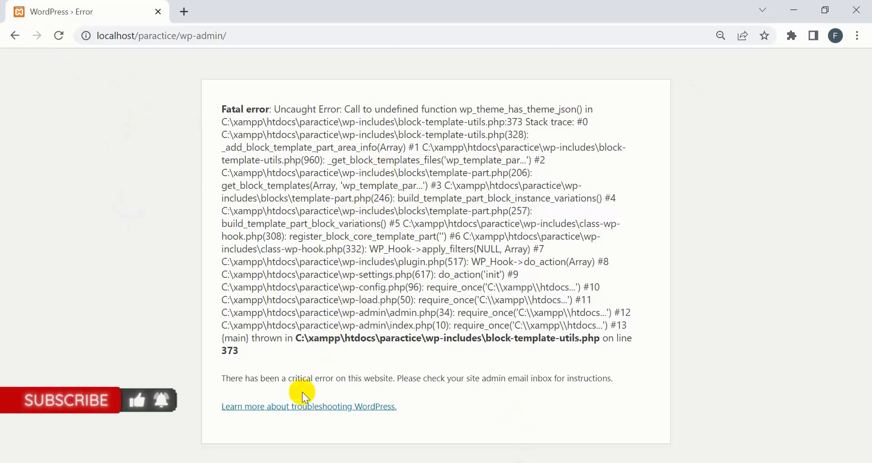
mouse_move(283, 461)
click(288, 432)
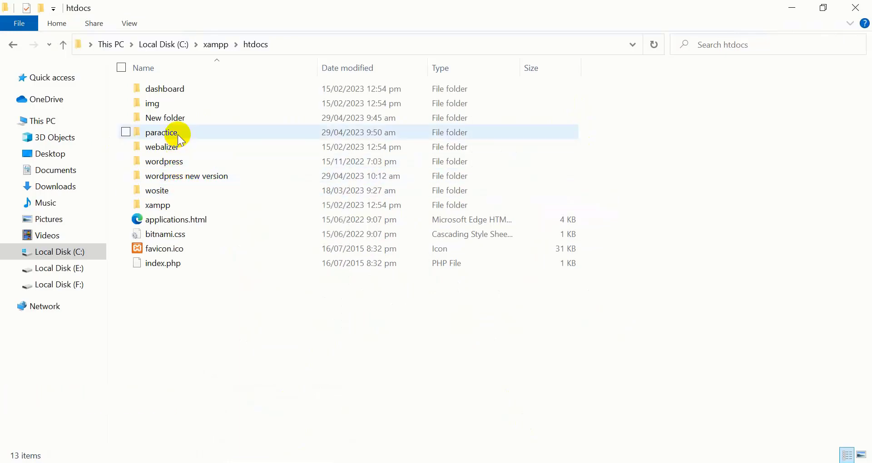
Open the extracted wordpress folder inside 'wordpress new version' from htdocs
click(175, 162)
double_click(175, 163)
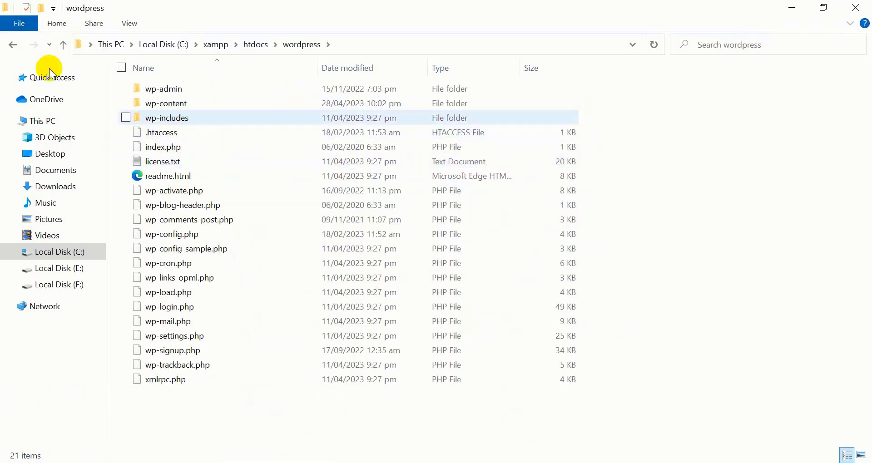
click(68, 47)
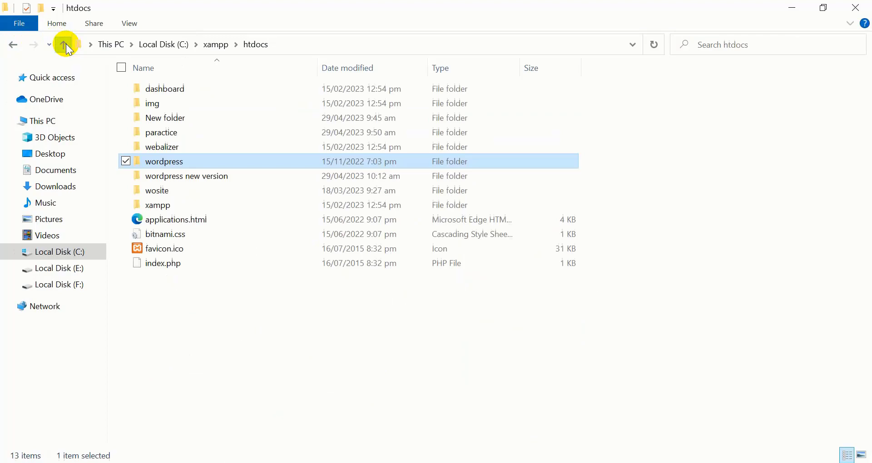
double_click(203, 182)
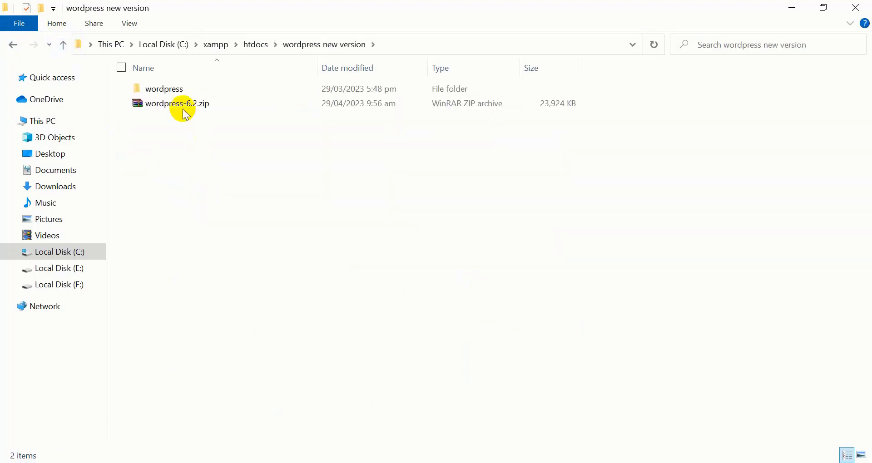
click(172, 88)
double_click(172, 89)
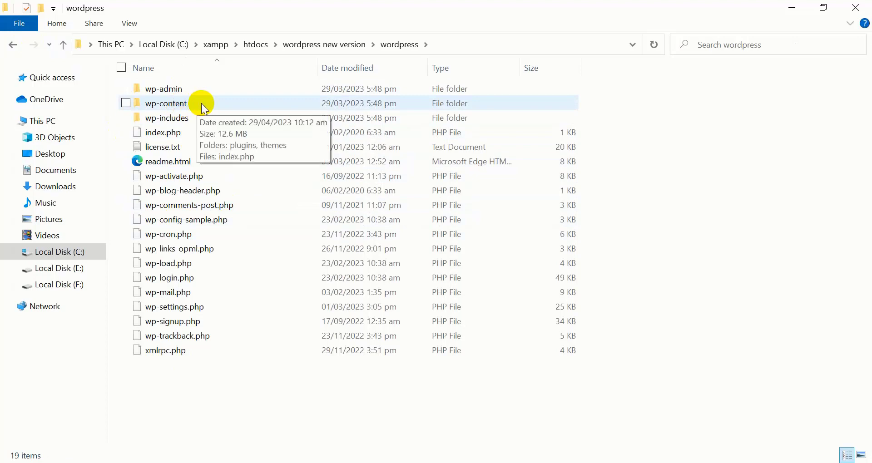
Select all 19 items in the new WordPress files except wp-content
click(195, 89)
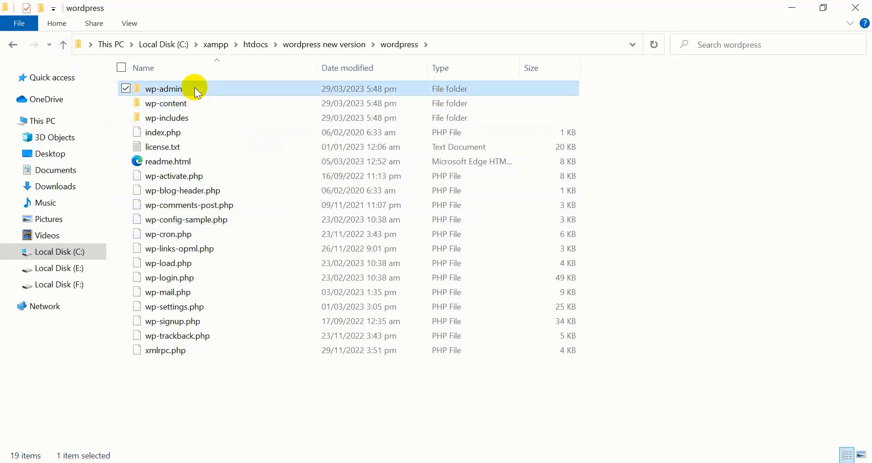
ctrl+click(199, 121)
key(ctrl+a)
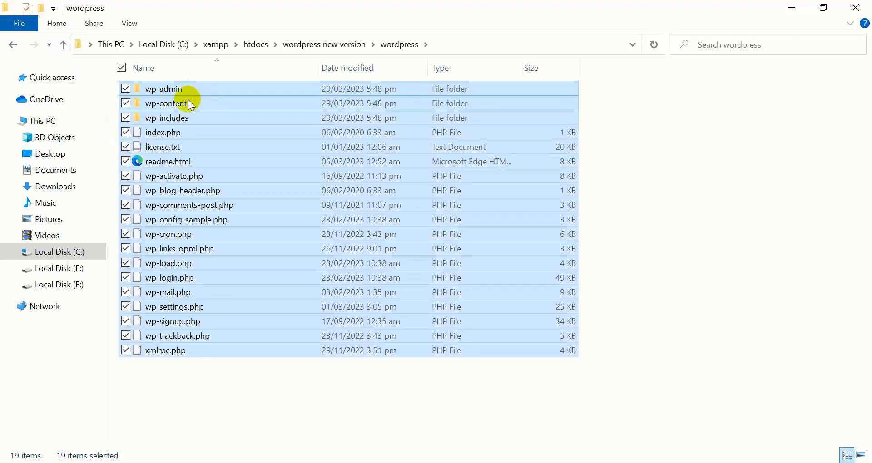
ctrl+click(187, 99)
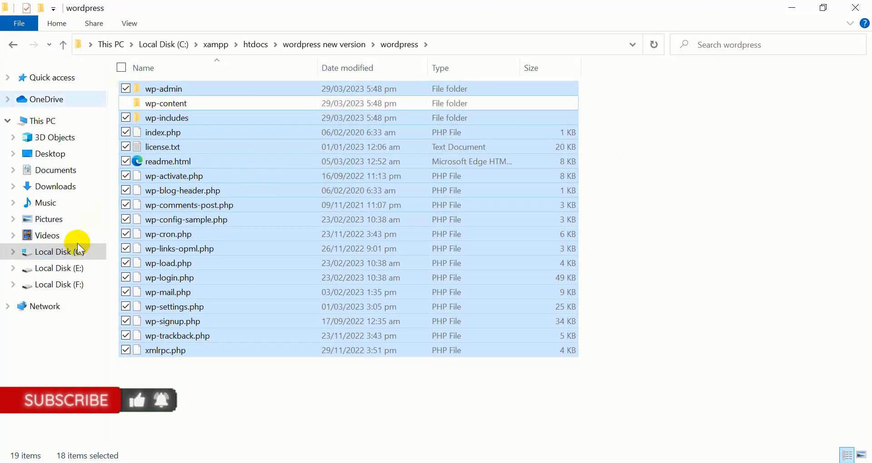
Paste the new files into C:\xampp\htdocs\paractice, replacing the 2,481 same-named files
click(59, 251)
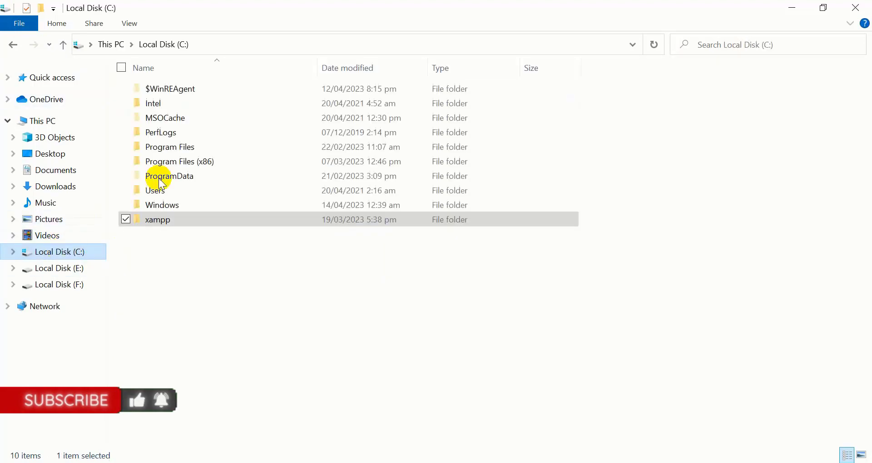
double_click(187, 220)
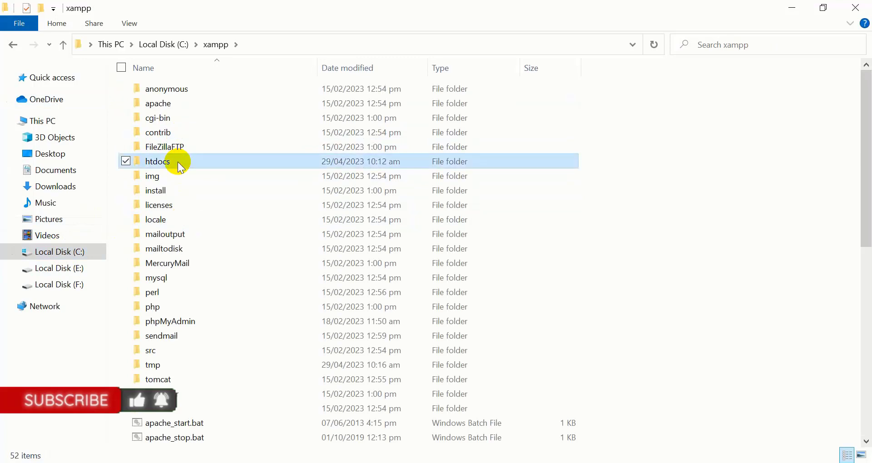
double_click(177, 161)
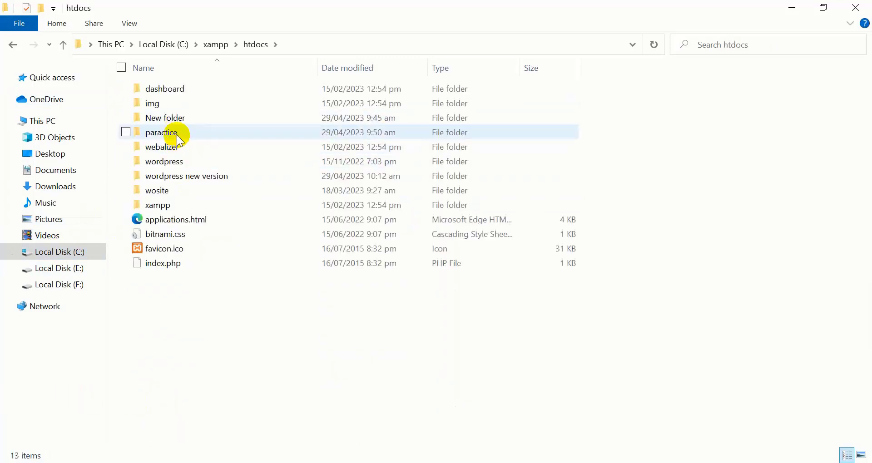
double_click(178, 134)
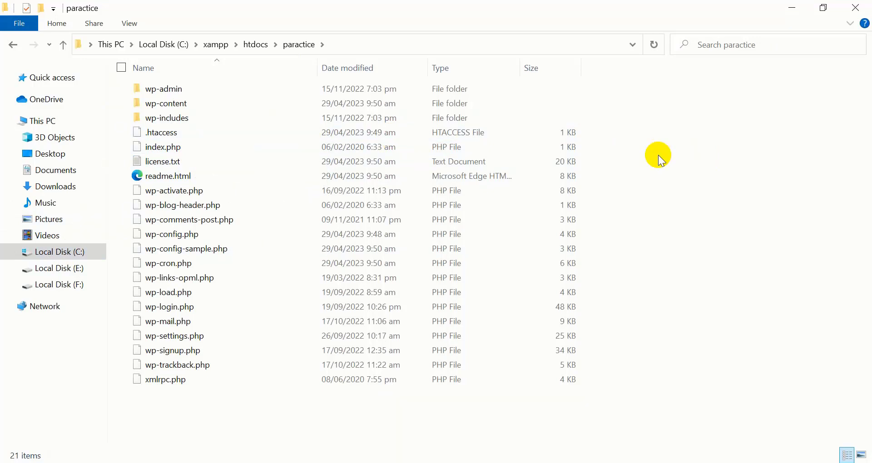
key(ctrl+v)
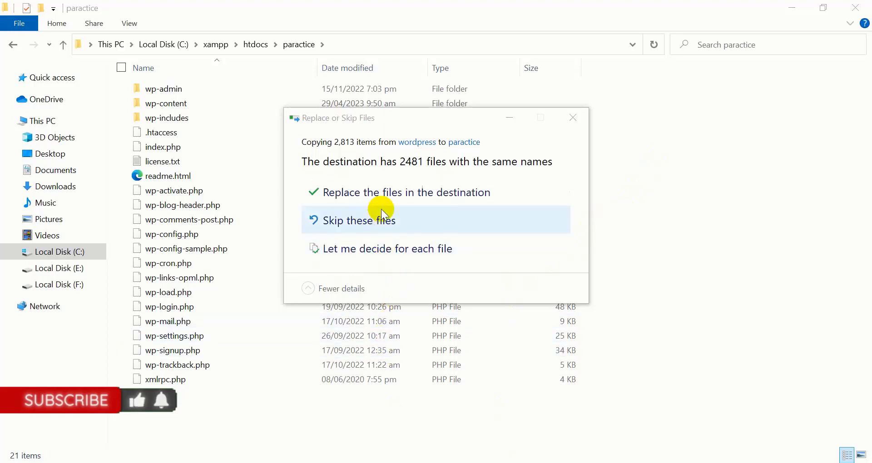
click(393, 198)
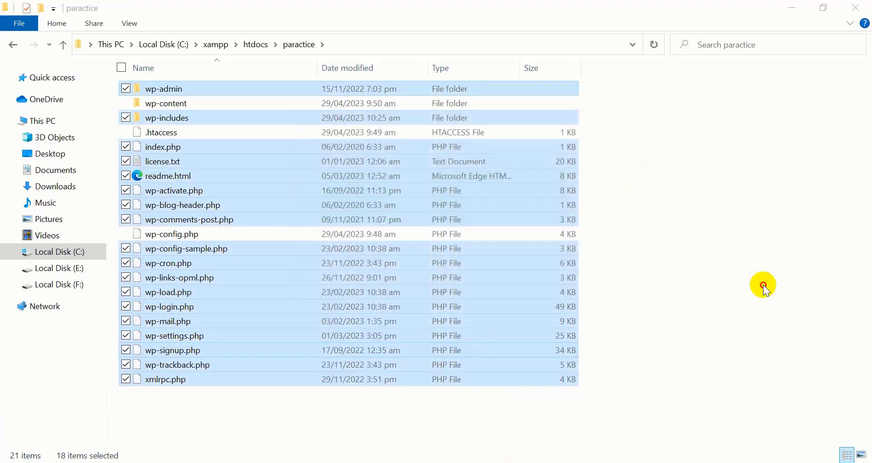
click(753, 290)
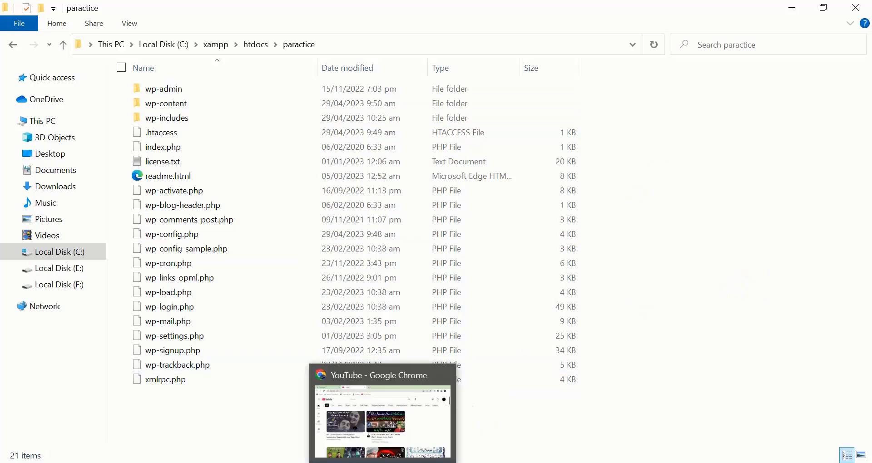
Reload localhost/paractice/wp-admin/ so the dashboard loads, and open the front page in a new tab
click(383, 461)
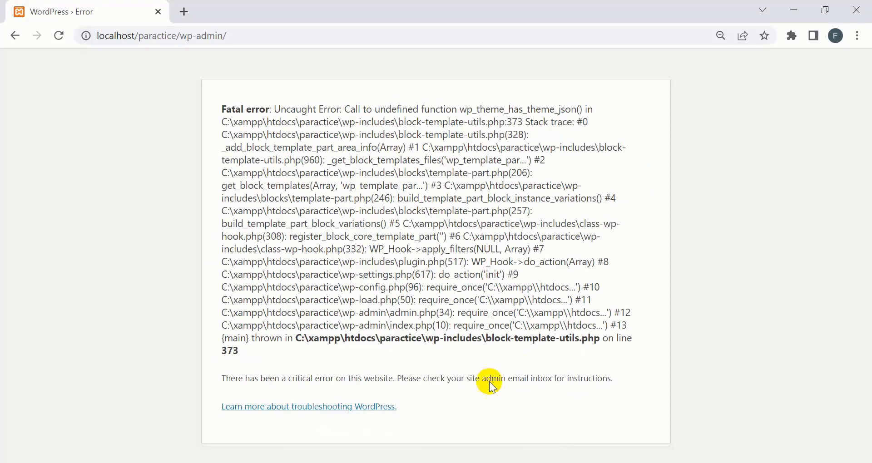
click(58, 36)
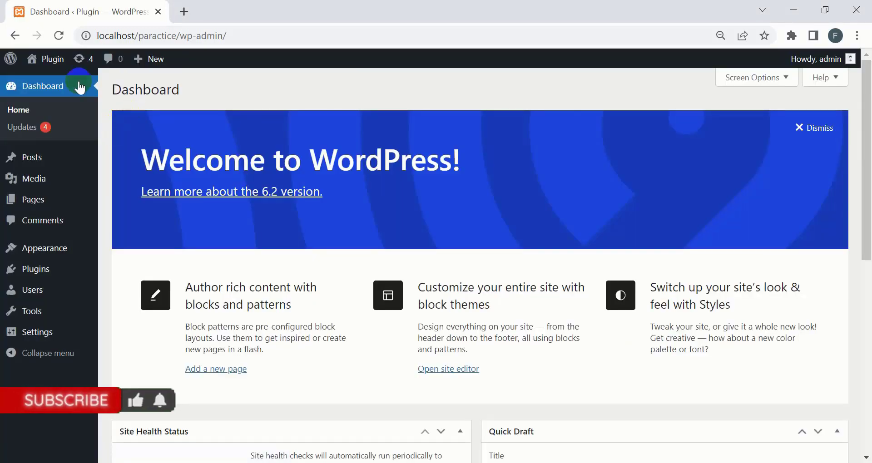
mouse_move(45, 60)
right_click(53, 79)
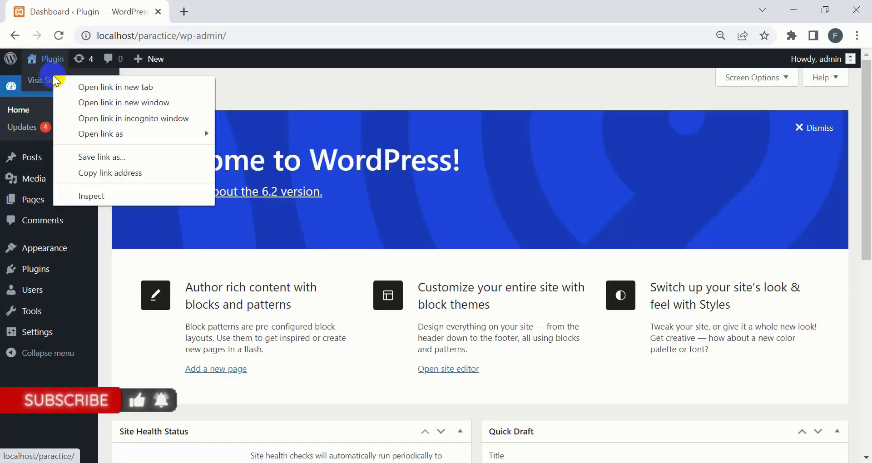
click(118, 86)
click(246, 8)
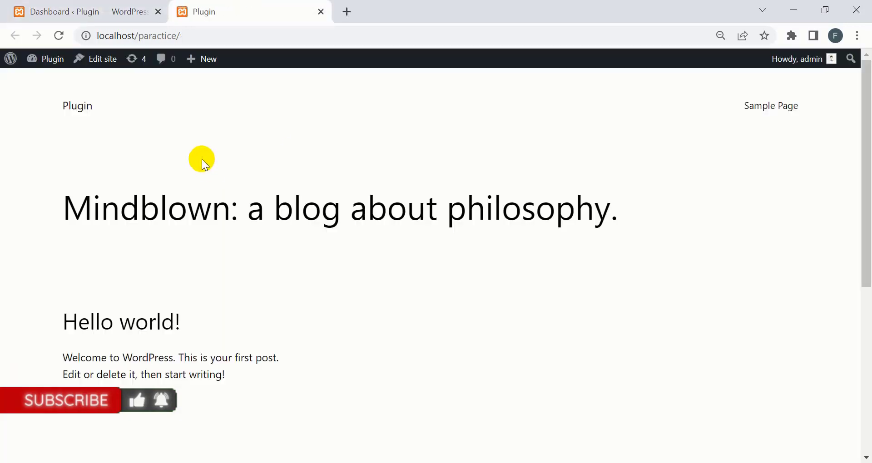